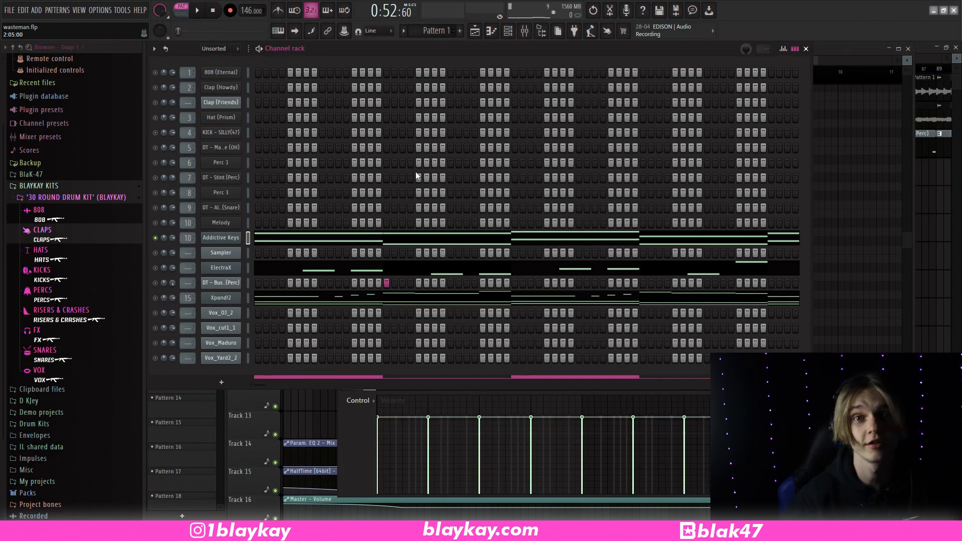
- Show the Addictive Keys notes in the piano roll, check its instrument window, and play the chord part
key(F7)
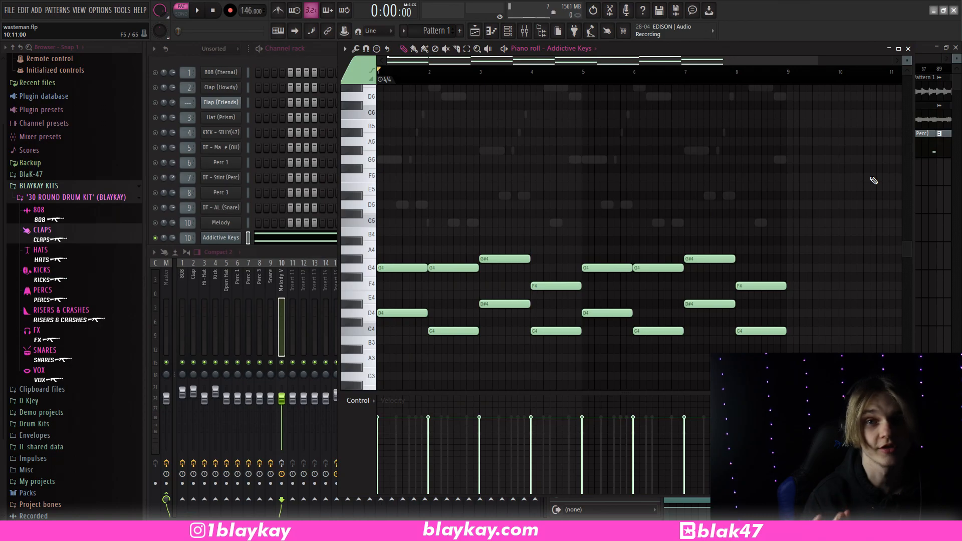
key(space)
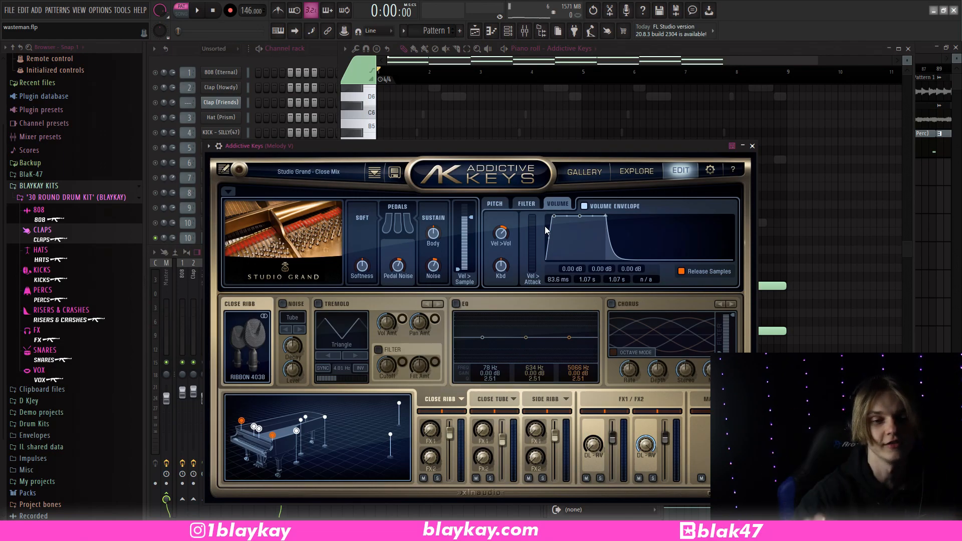
click(756, 147)
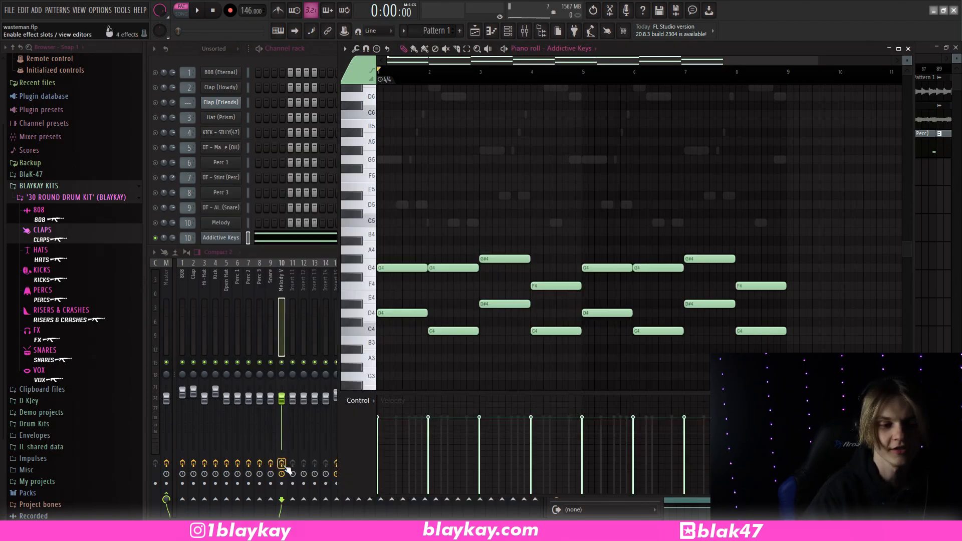
click(198, 12)
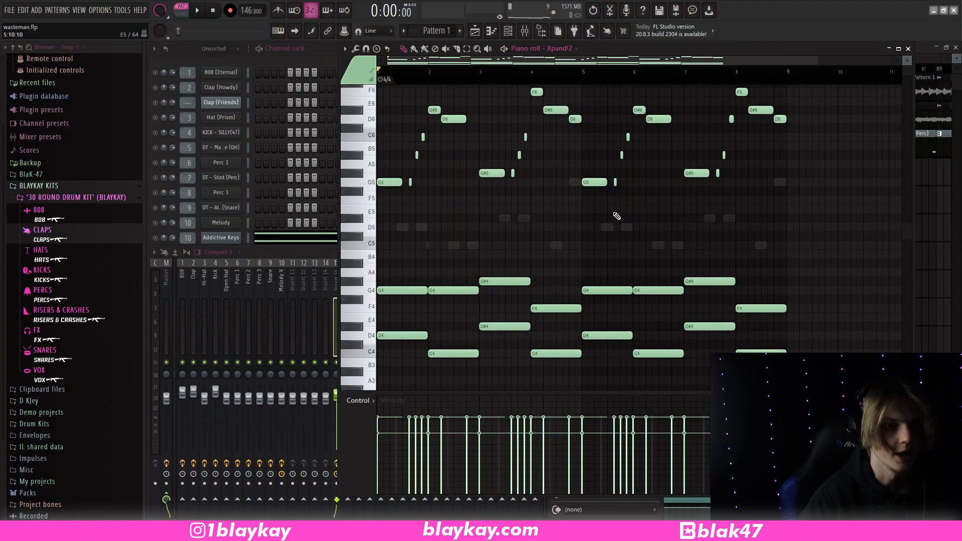
- Examine the Xpand!2 lower chord notes and upper melody notes by selecting each group, and play the layer
scroll(836, 251, up, 1)
scroll(839, 251, down, 1)
scroll(838, 251, down, 1)
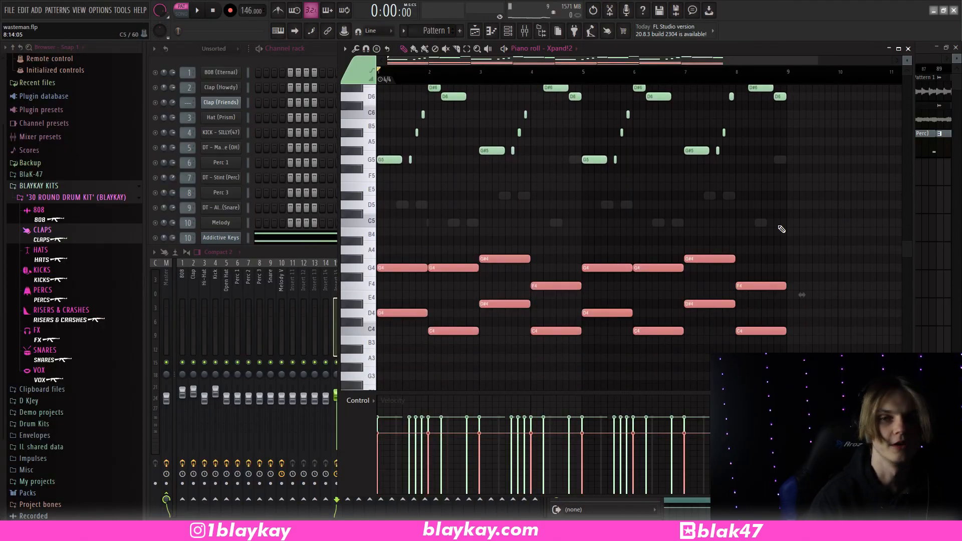
scroll(782, 229, up, 3)
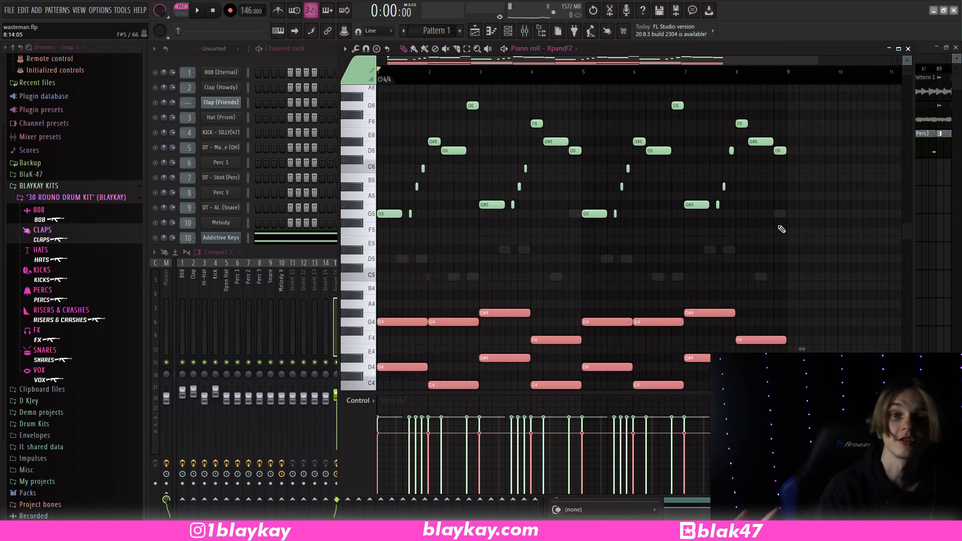
ctrl+click(816, 256)
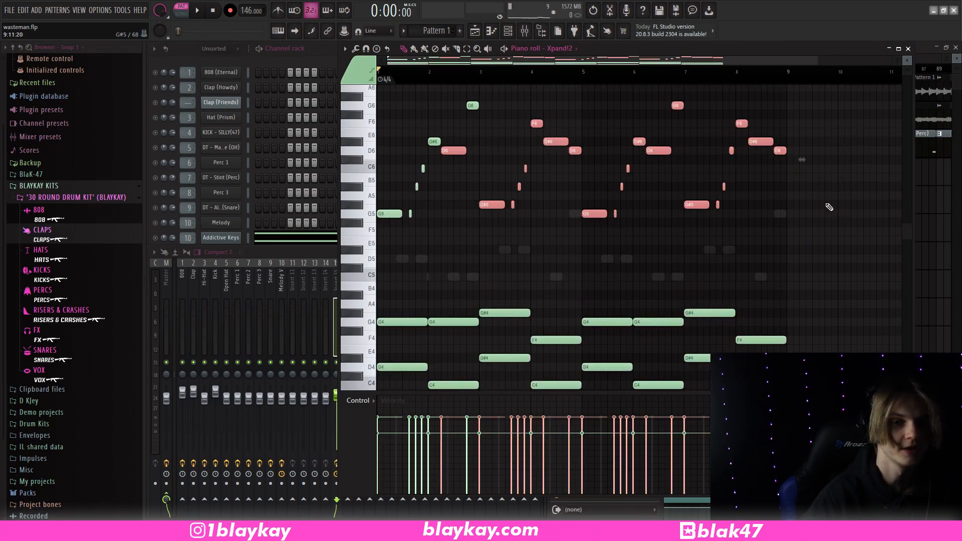
ctrl+click(828, 206)
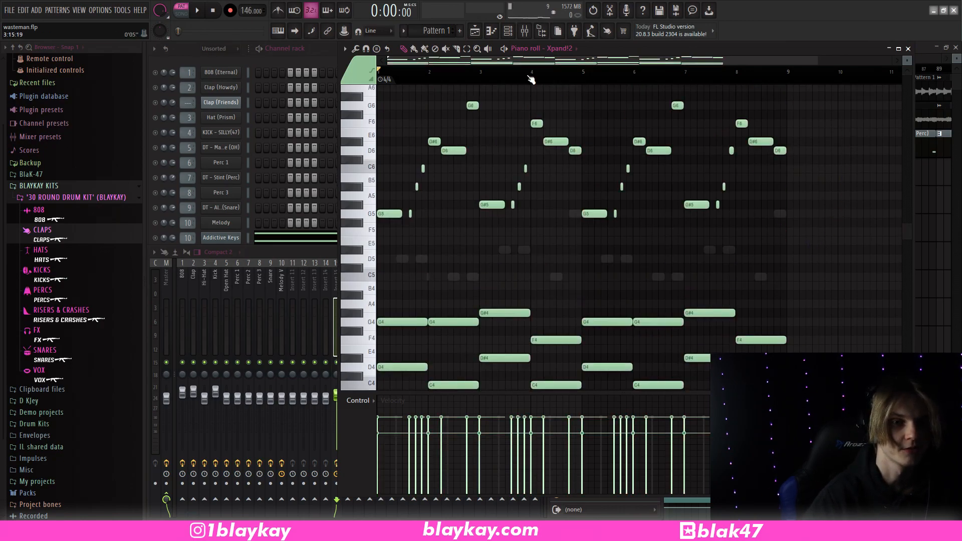
click(197, 10)
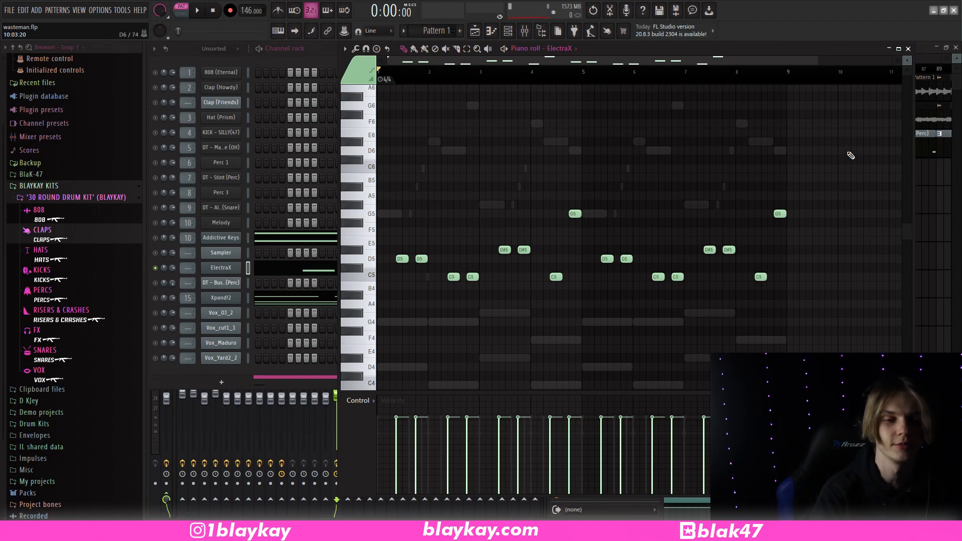
- Listen to the ElectraX counter-melody, and unmute Track 2 to hear the melody layers in the playlist
key(space)
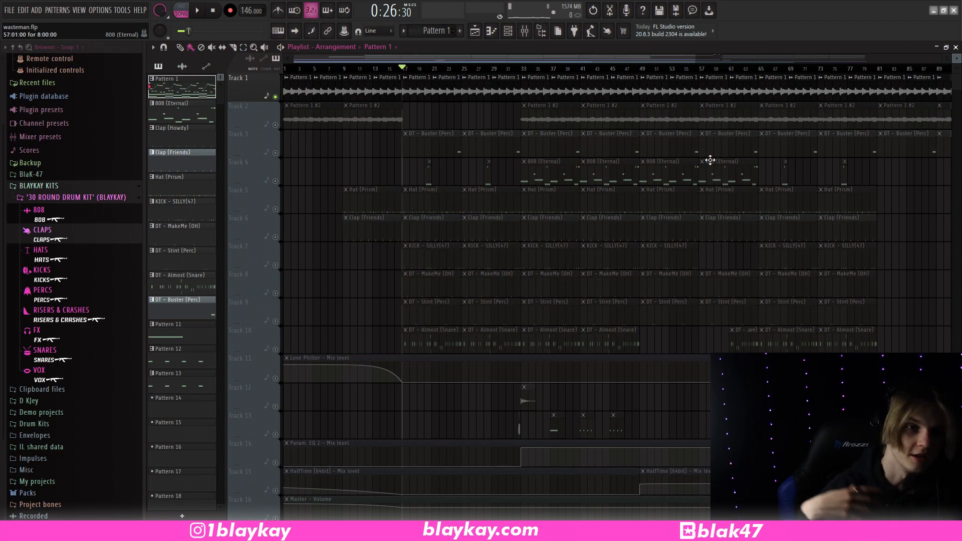
click(275, 125)
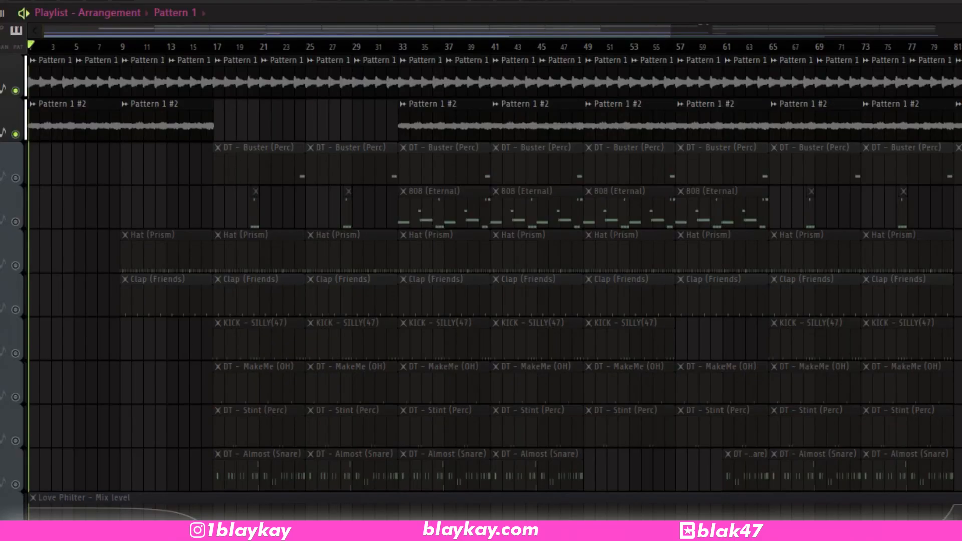
key(space)
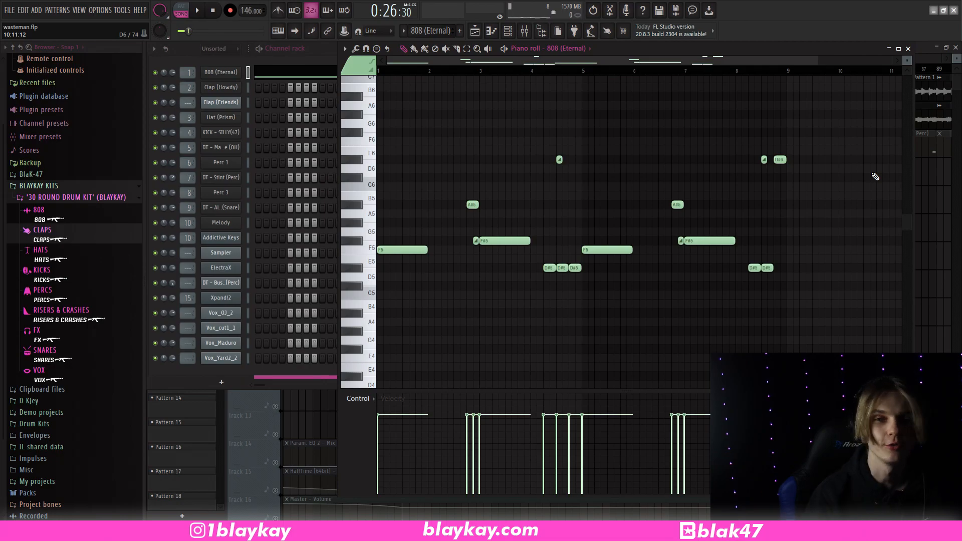
- Play the 808 (Eternal) pattern and the KICK - SILLY(47) pattern from the piano roll
click(192, 13)
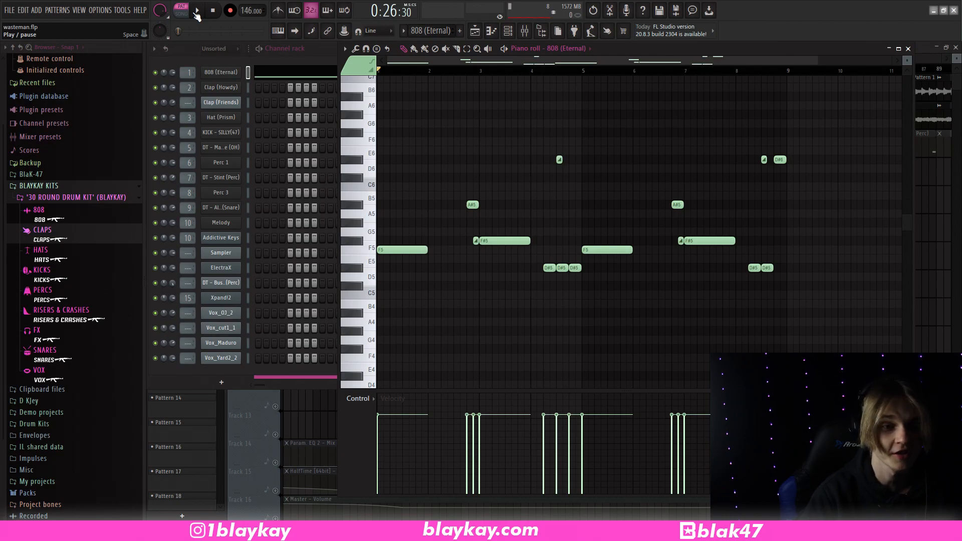
key(space)
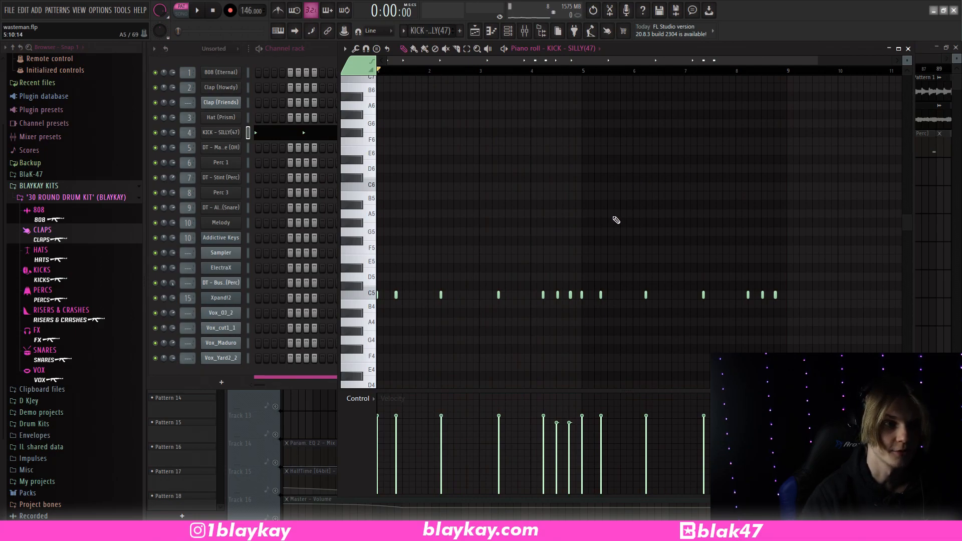
key(space)
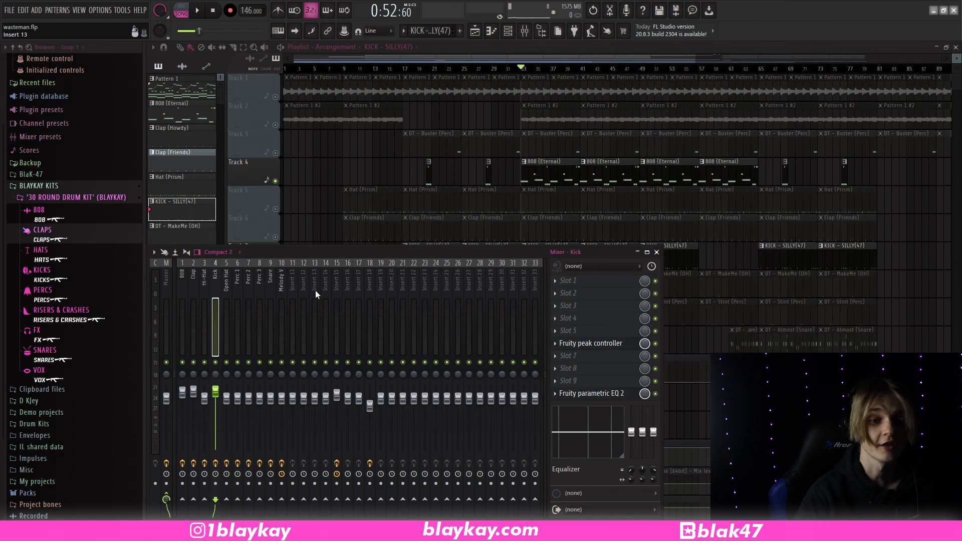
- Inspect the kick's Fruity peak controller and the controller link on the 808 mixer track's volume, including its internal controller choice
click(572, 345)
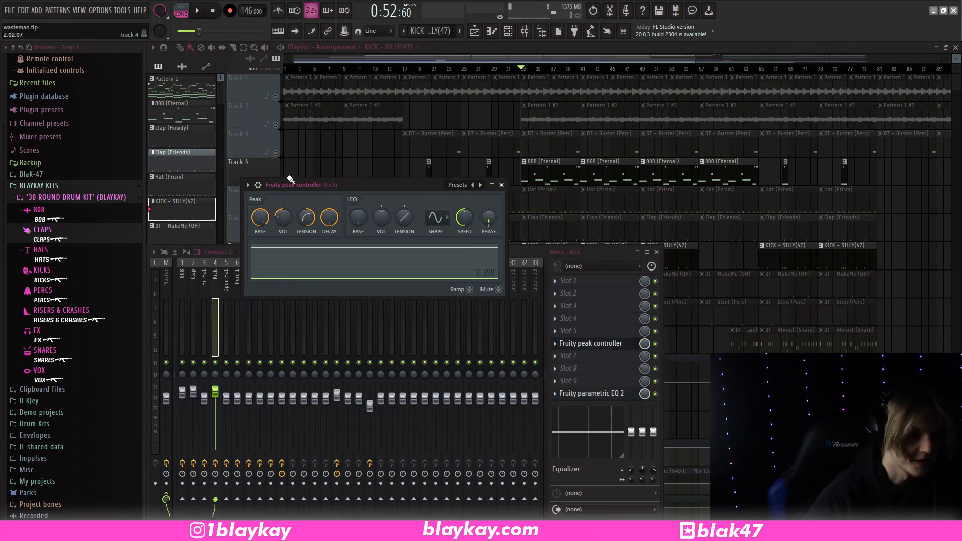
click(183, 346)
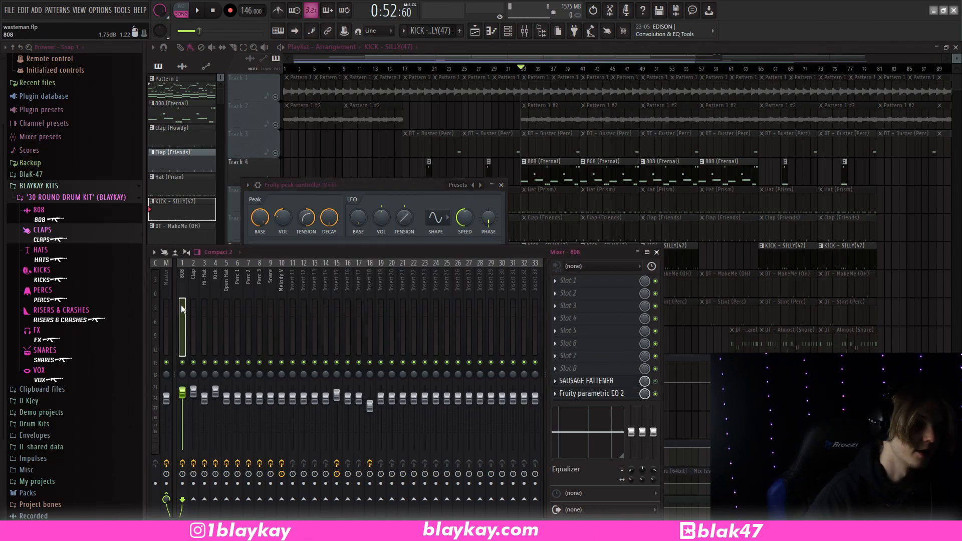
right_click(183, 396)
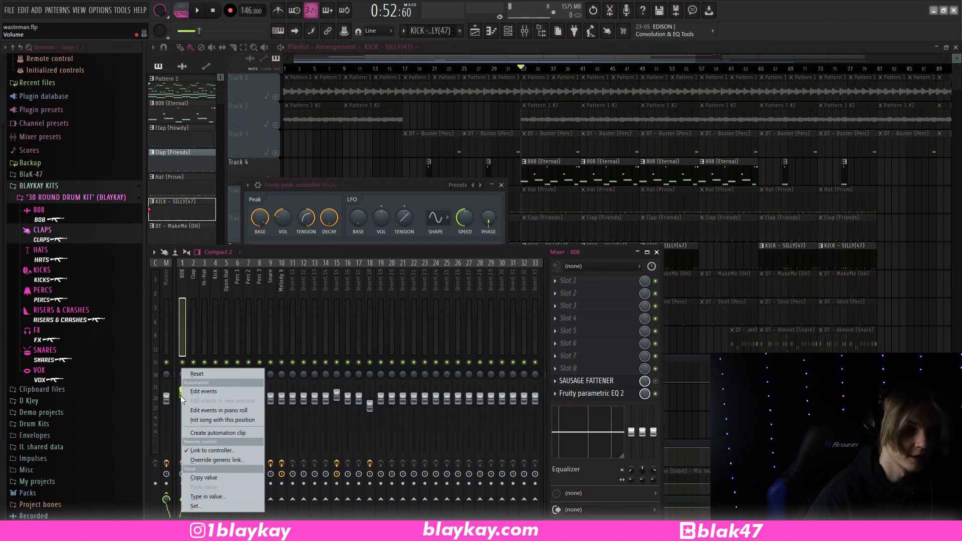
click(213, 450)
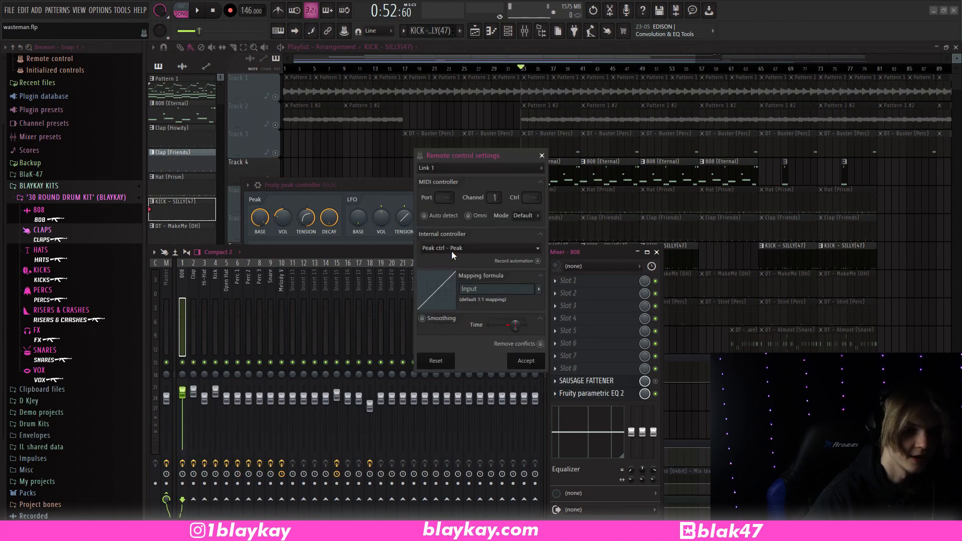
click(457, 256)
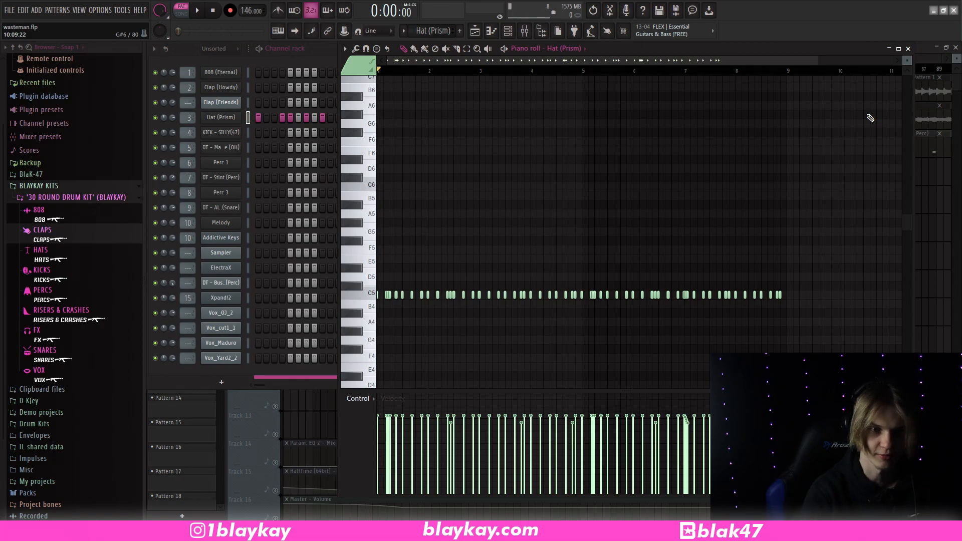
- Play the Hat (Prism) pattern and try out a basic step rhythm and its rolls on that channel
key(space)
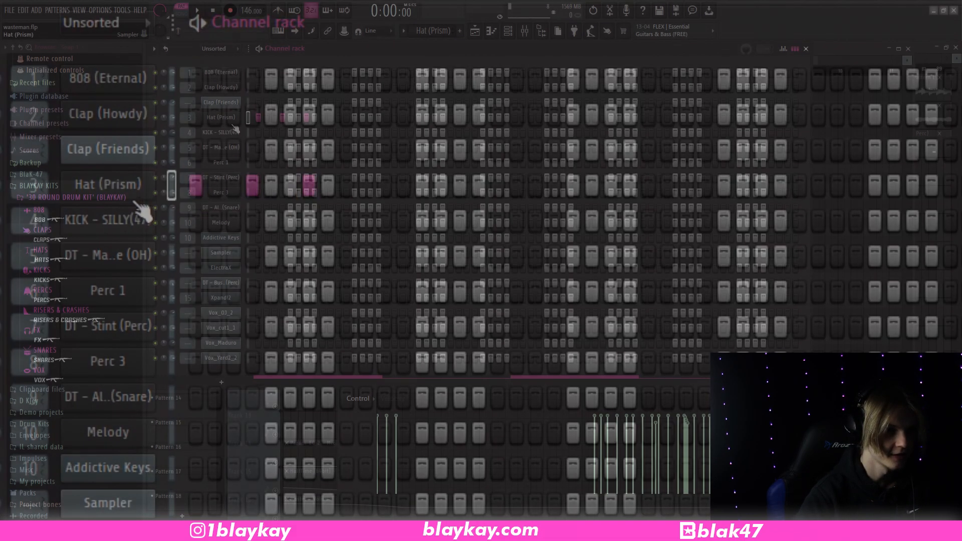
right_click(138, 190)
click(257, 119)
right_click(138, 188)
click(256, 118)
key(space)
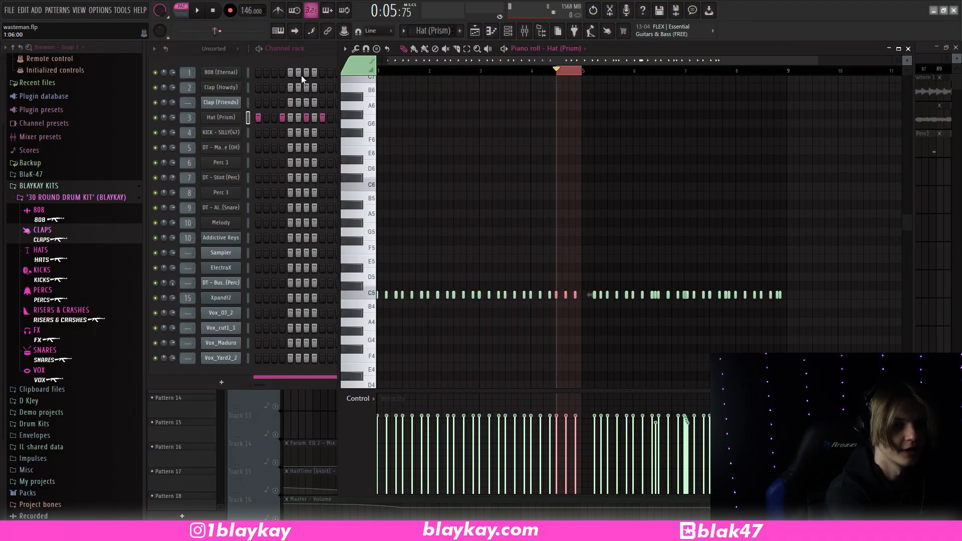
double_click(419, 72)
key(space)
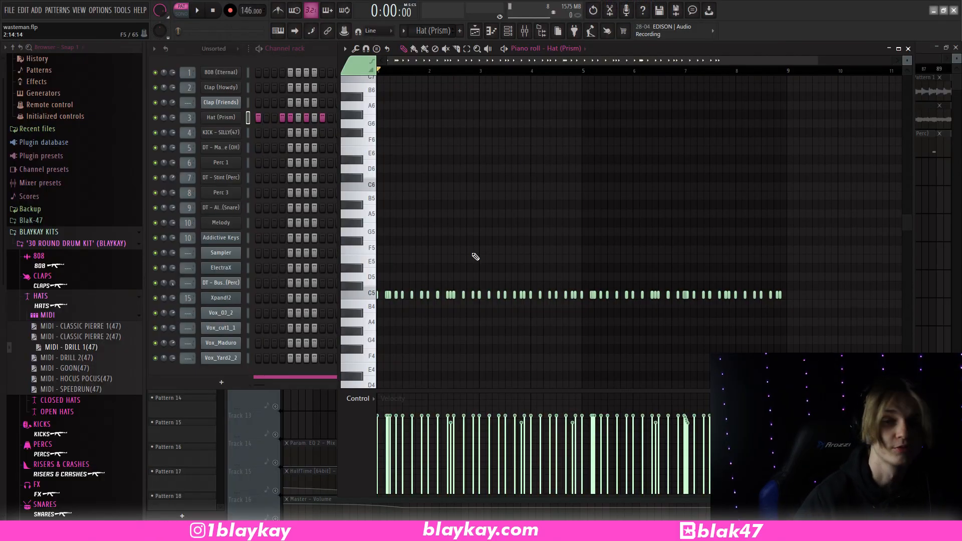
- Load the MIDI - DRILL 1(47) file into the Hat (Prism) piano roll and play it
drag(82, 355, 482, 239)
key(space)
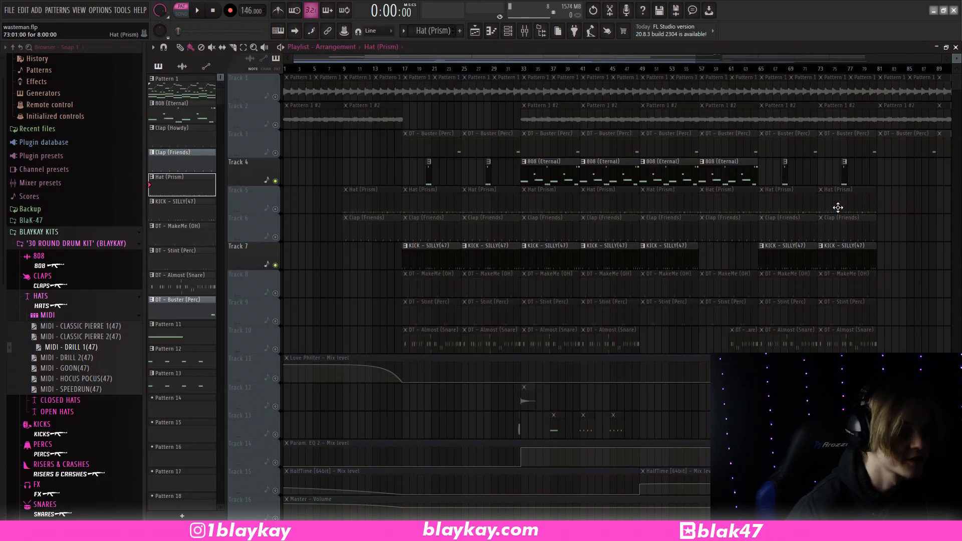
- Unmute Track 8 in the playlist and play the DT - MakeMe (OH) pattern in the piano roll
click(275, 293)
double_click(441, 284)
drag(625, 61, 499, 72)
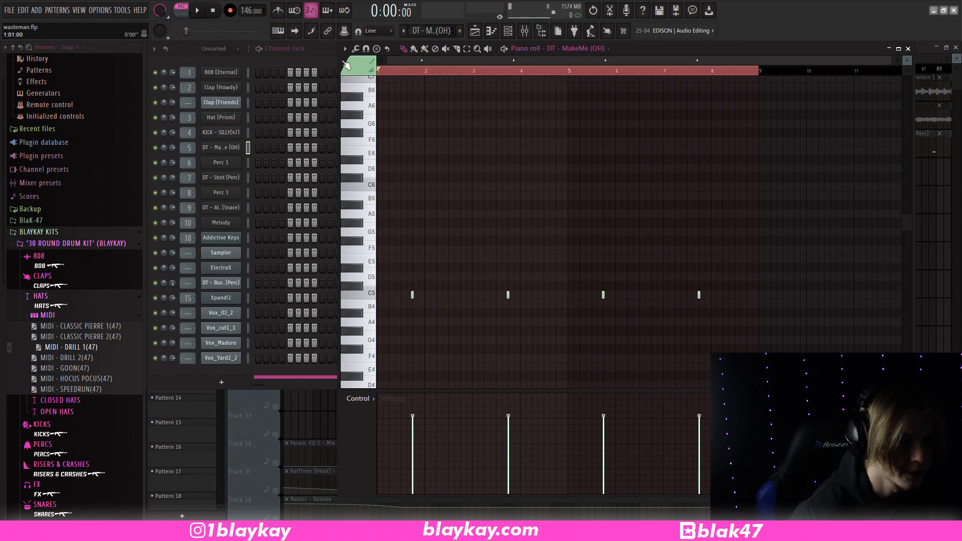
key(space)
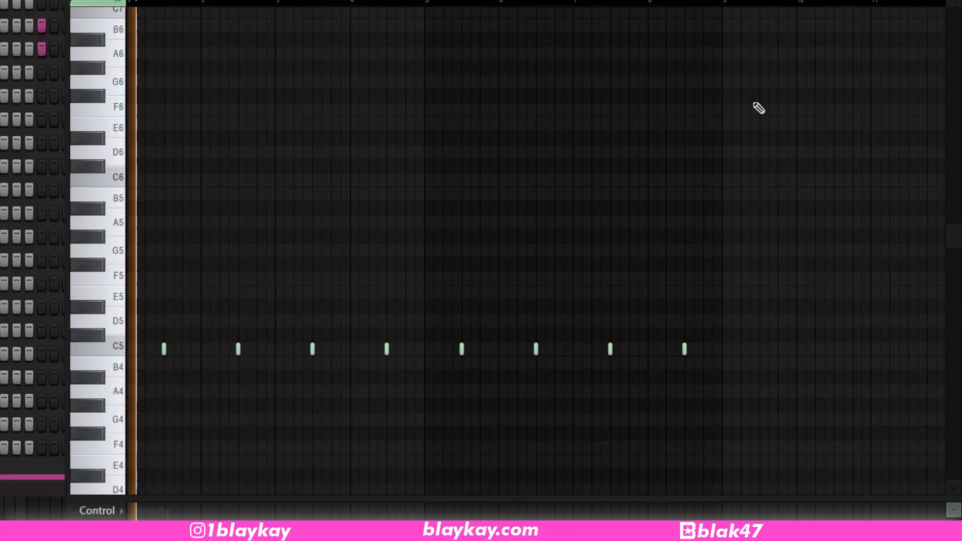
- Listen to the pattern with one hit per bar and to the DT - Stint (Perc) and DT - Almost (Snare) patterns
key(space)
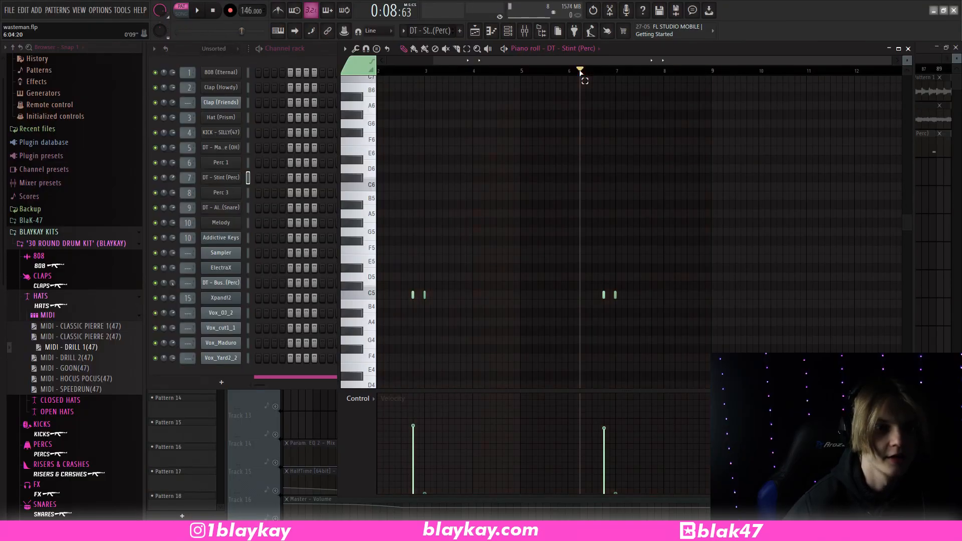
key(space)
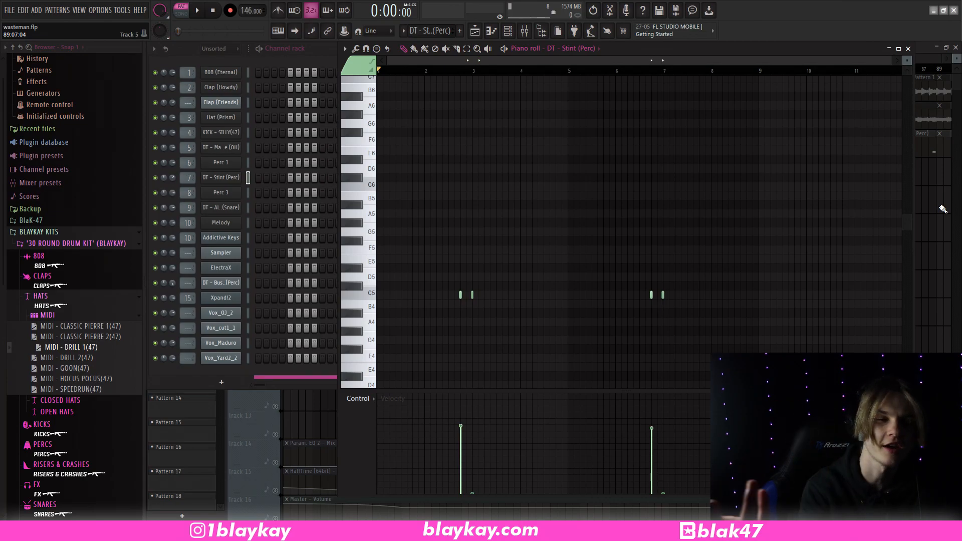
key(space)
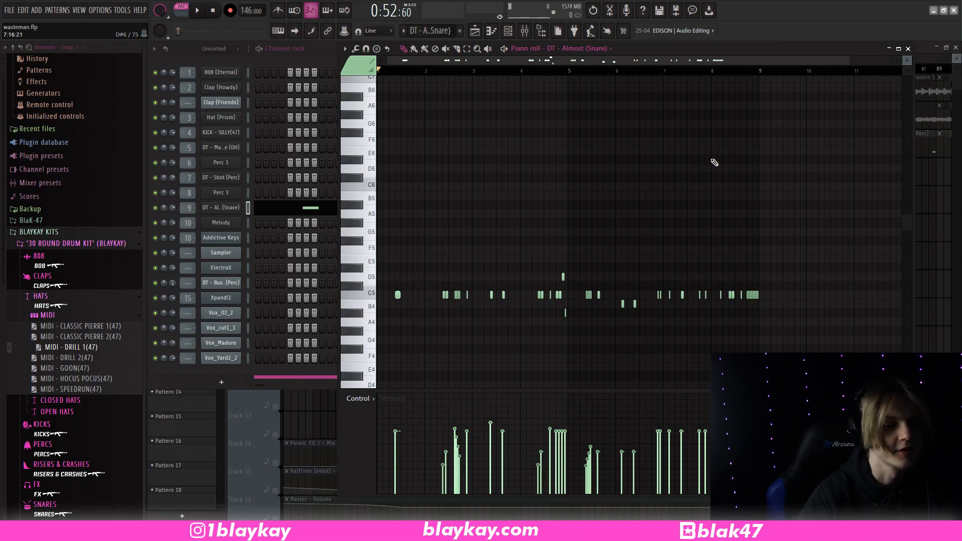
key(space)
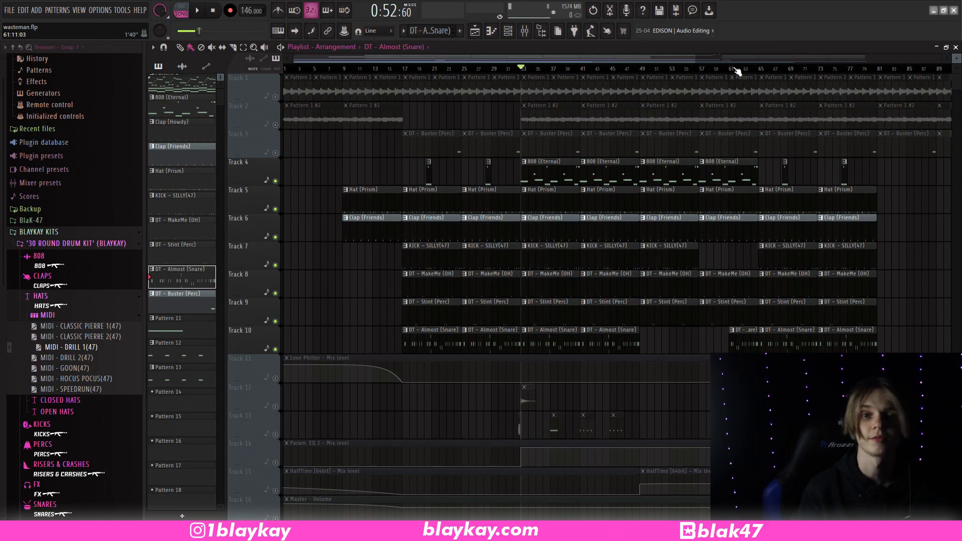
- Play the combined drum tracks and the crash on Track 12 in the playlist from bar 33
key(space)
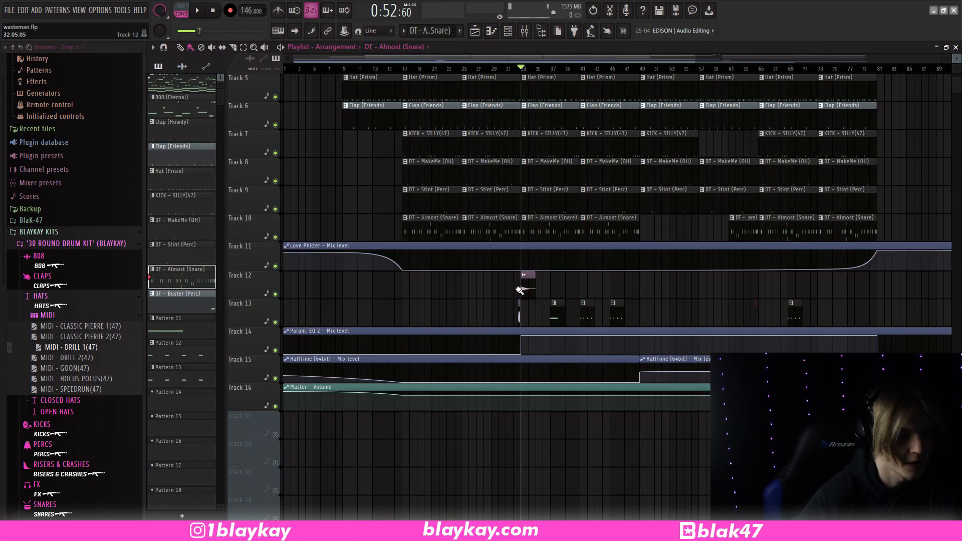
key(space)
- Move the song position to about bar 37 and look through the VOX samples of the '30 ROUND DRUM KIT'
click(560, 70)
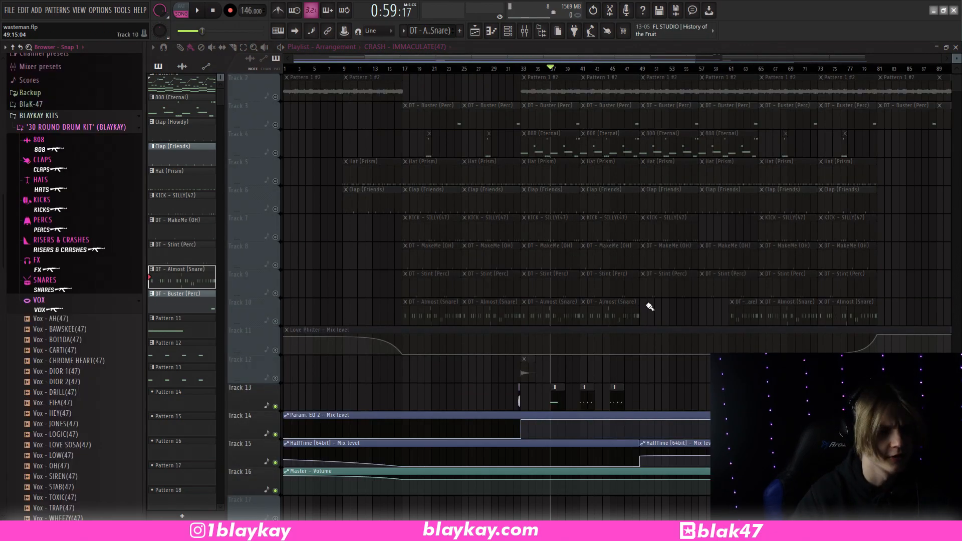
scroll(85, 316, down, 4)
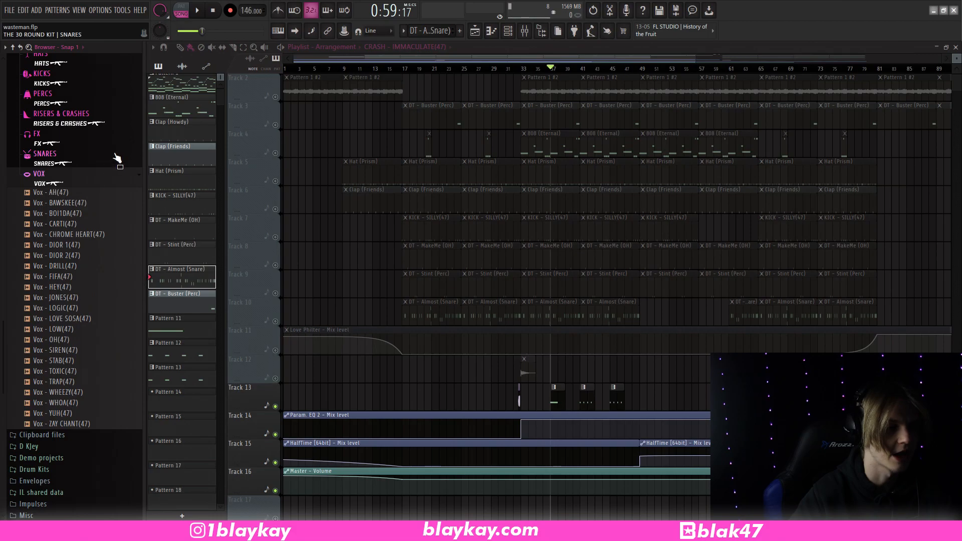